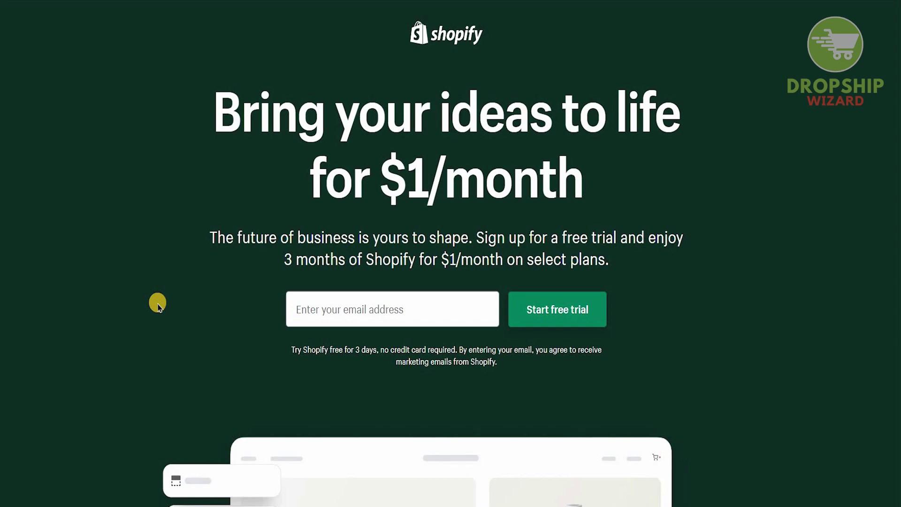
Look through the Shopify free-trial landing page, including its feature highlights, brand logos and customer quote
scroll(158, 305, down, 3)
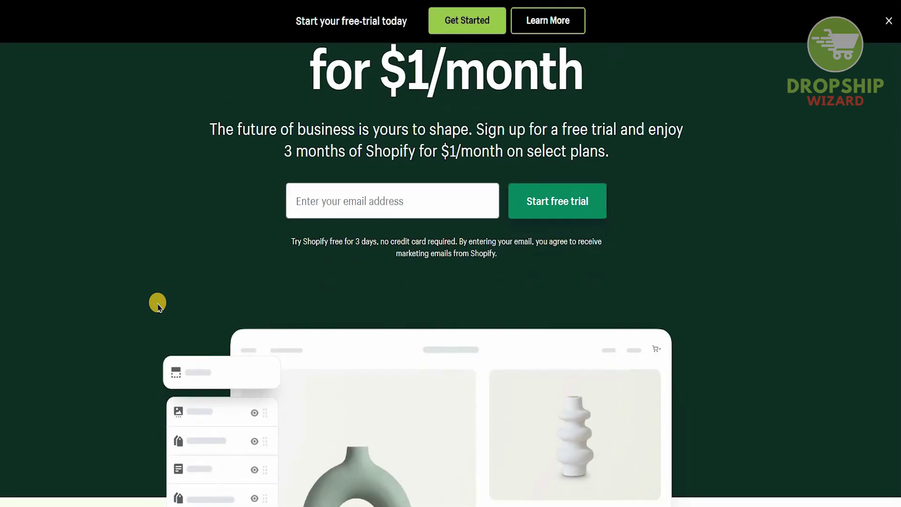
scroll(158, 306, down, 2)
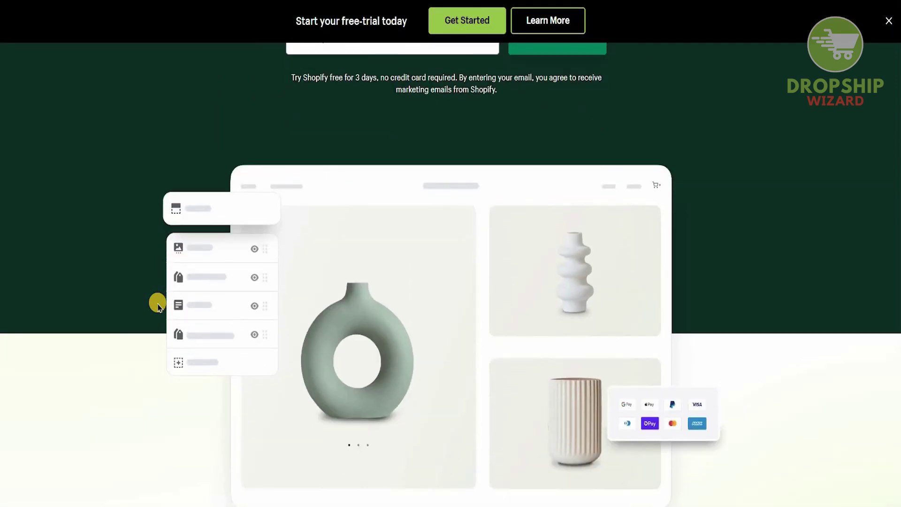
scroll(158, 306, down, 2)
scroll(158, 306, down, 3)
scroll(158, 306, down, 1)
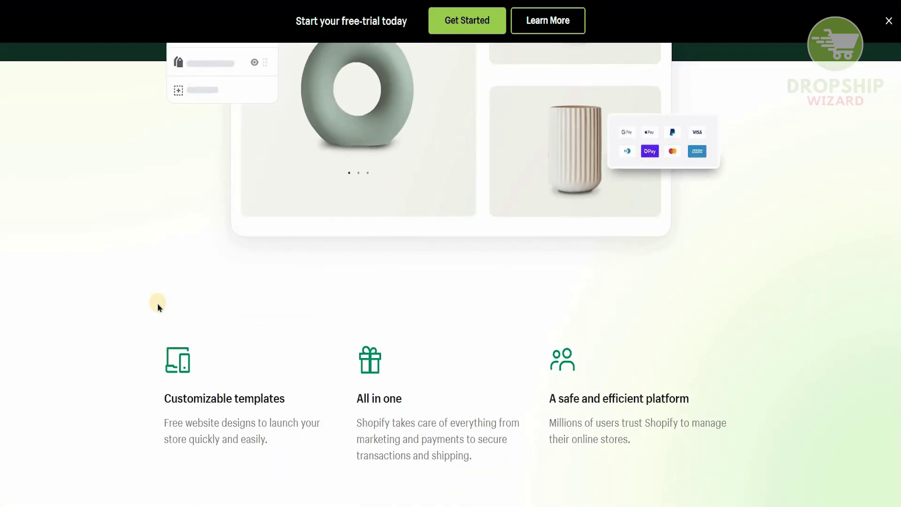
scroll(158, 306, down, 1)
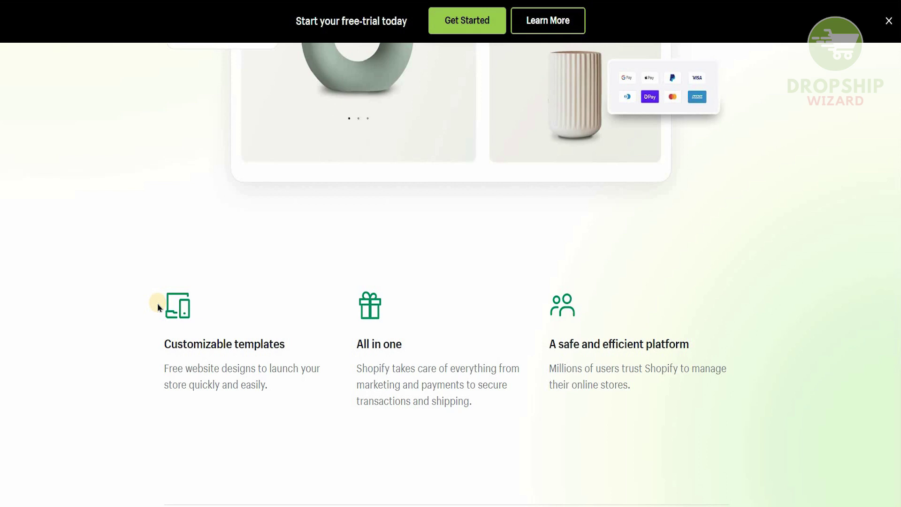
scroll(158, 307, down, 3)
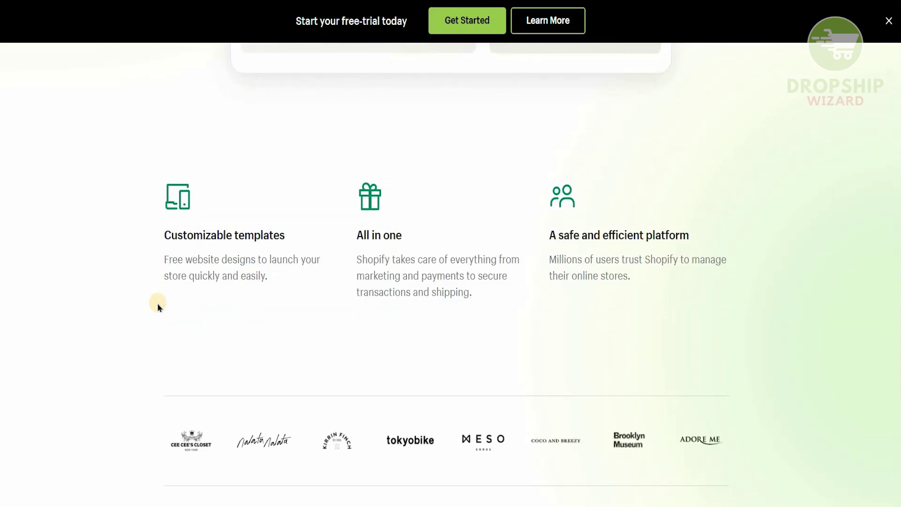
scroll(158, 307, down, 2)
scroll(158, 307, down, 3)
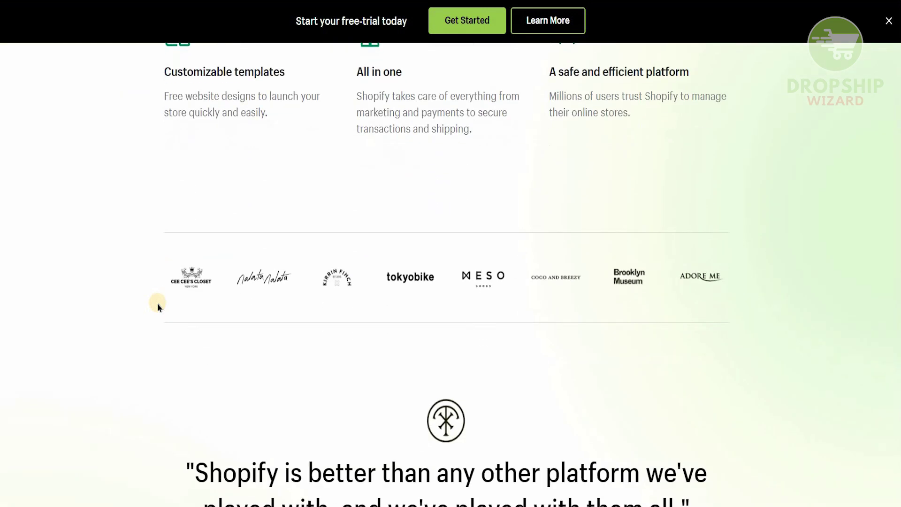
scroll(157, 307, down, 1)
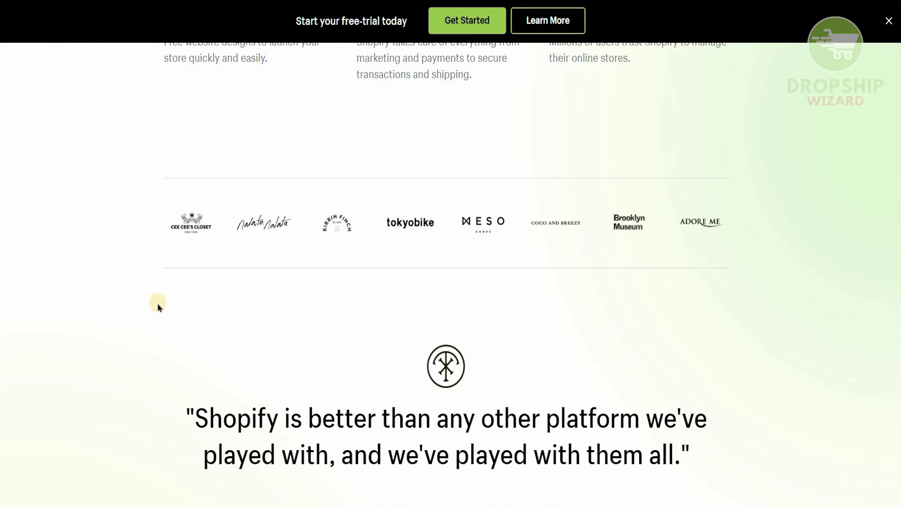
scroll(158, 307, down, 1)
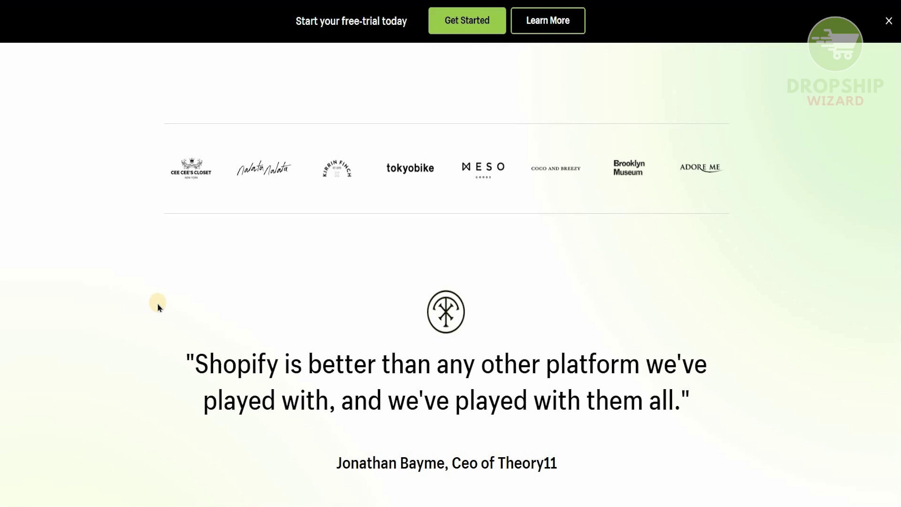
scroll(158, 307, down, 1)
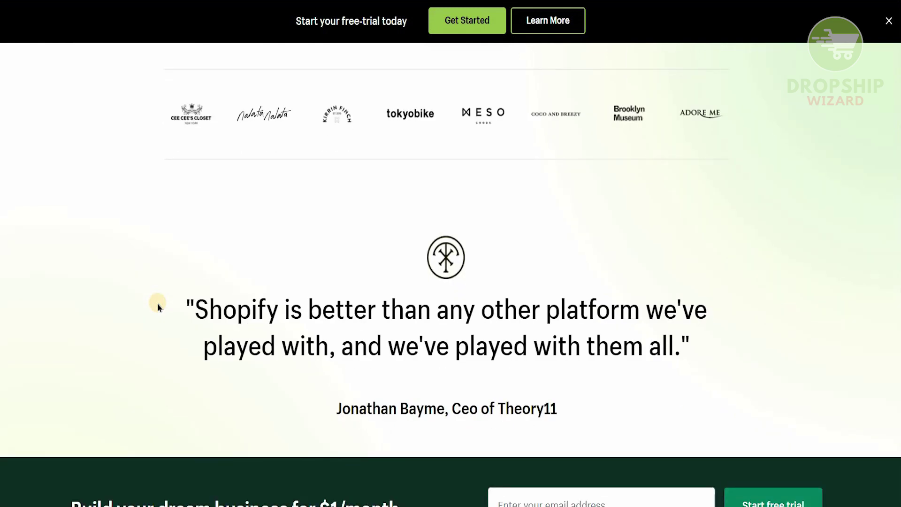
Start the free trial and answer the setup questions with "I'm just starting" and "An online store" as the place to sell
click(480, 31)
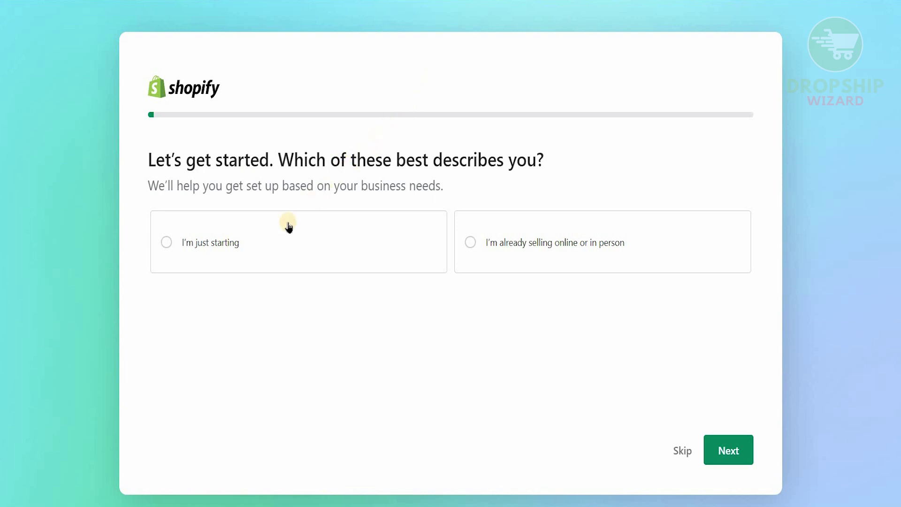
click(275, 241)
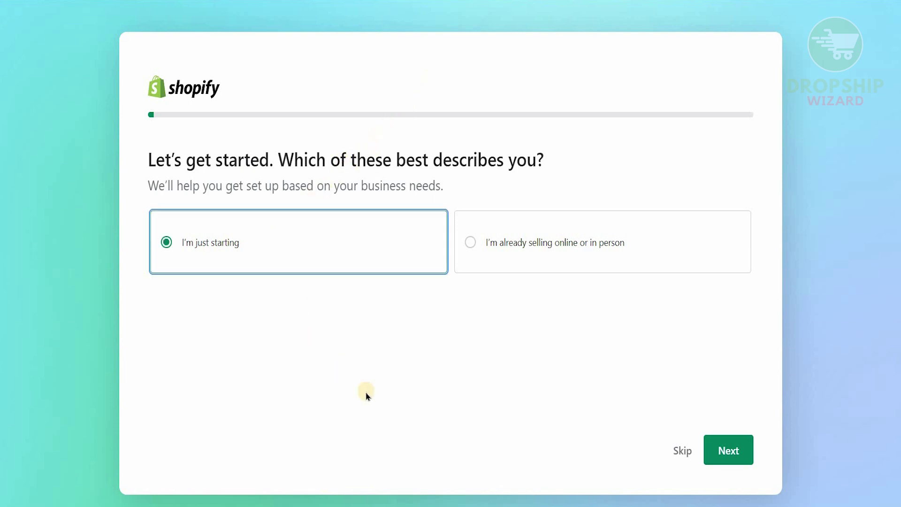
click(728, 448)
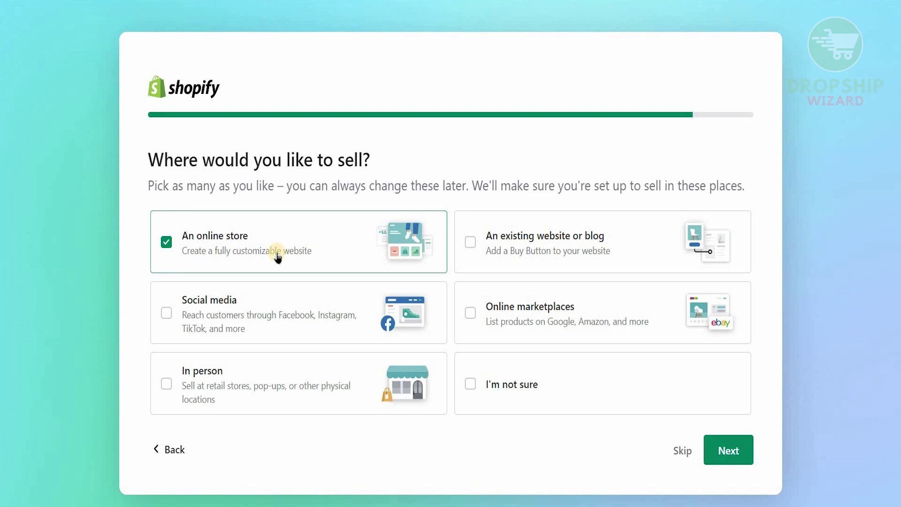
click(742, 457)
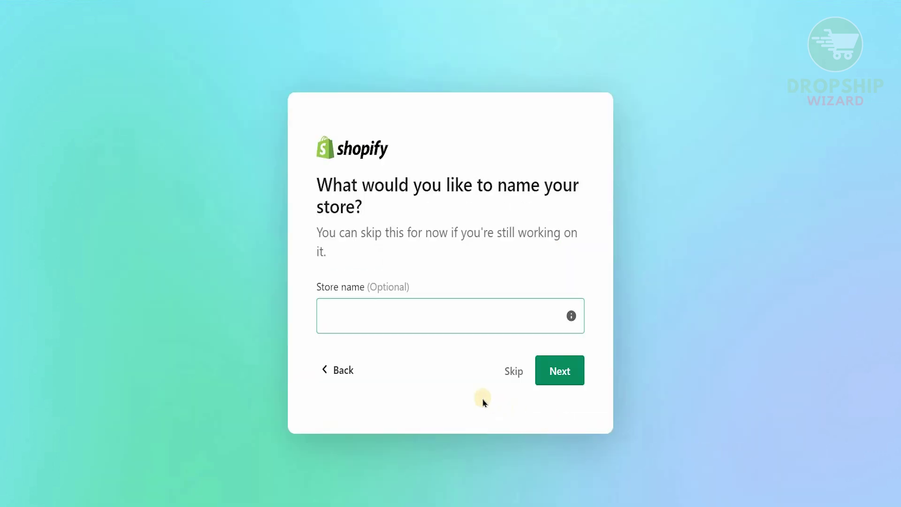
Name the store "tennine" and continue to the business location question
click(408, 316)
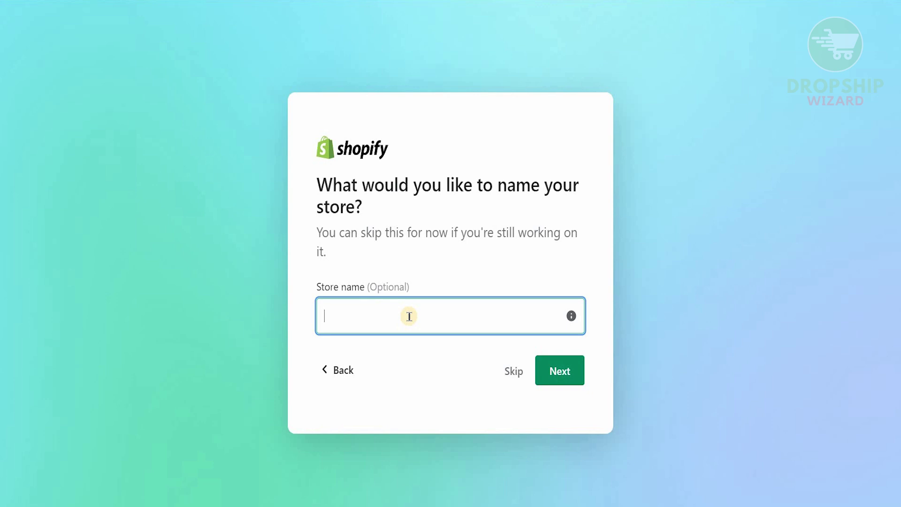
text(tennine)
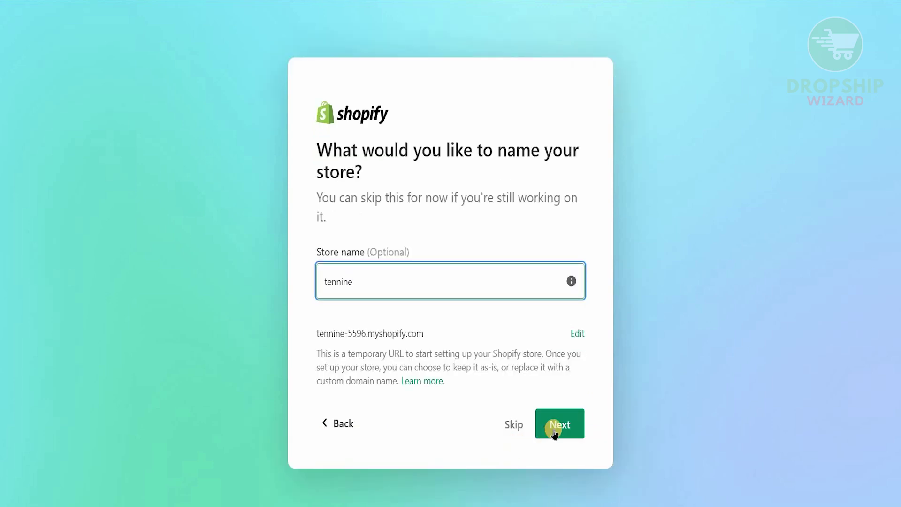
click(554, 429)
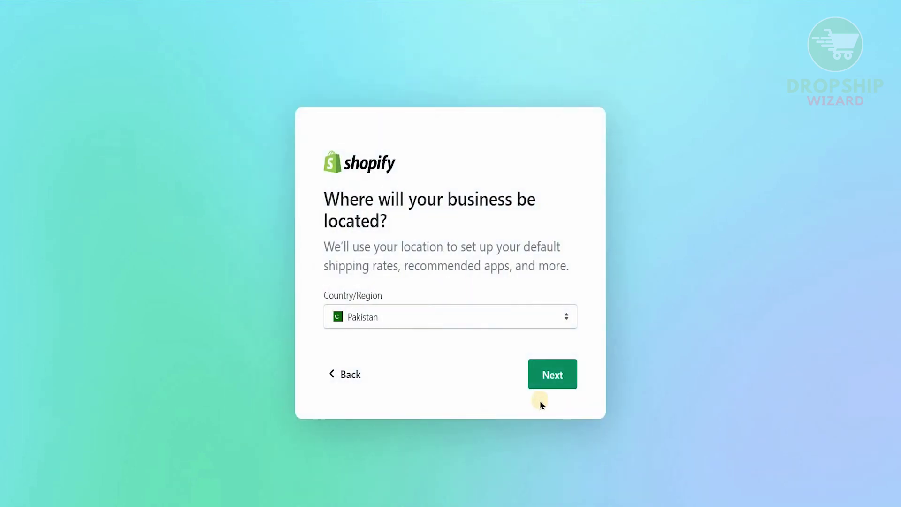
Accept Pakistan as the business country and create the Shopify ID with a Google account
click(539, 377)
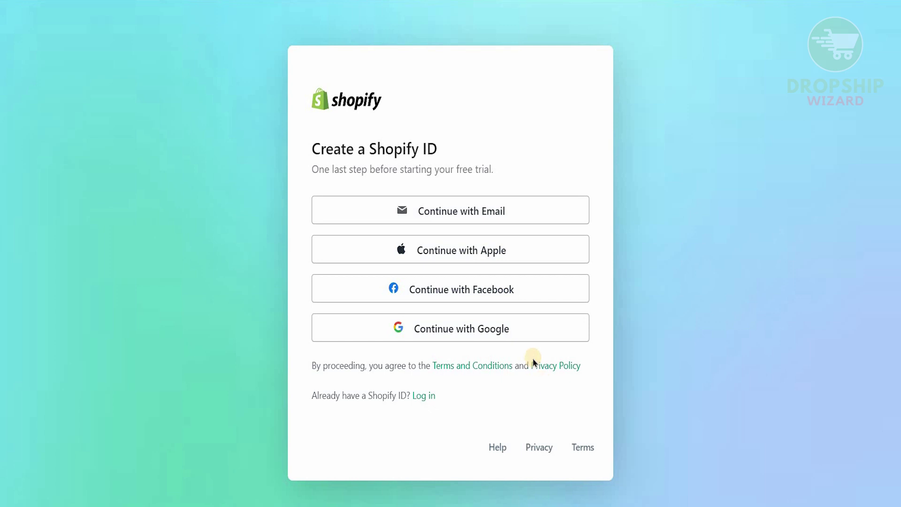
click(466, 331)
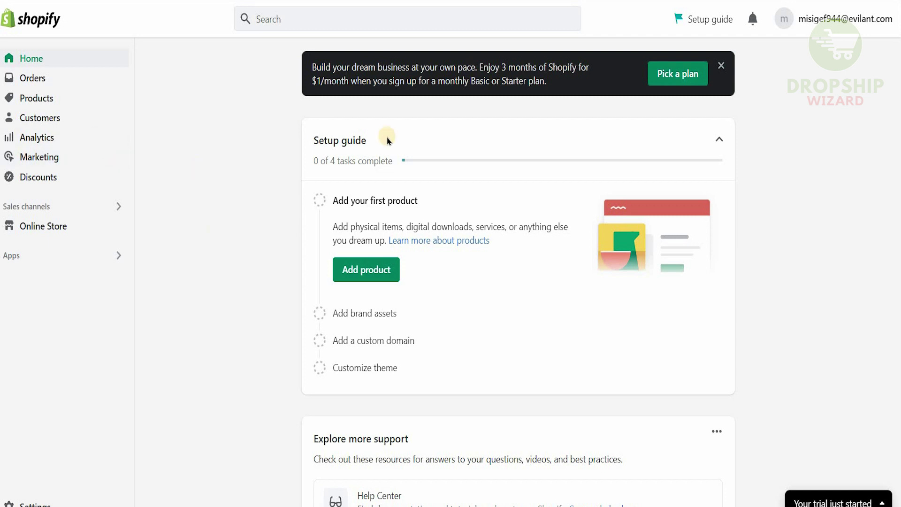
Open the plan selection page from the trial notice on the store's home page
scroll(401, 147, down, 1)
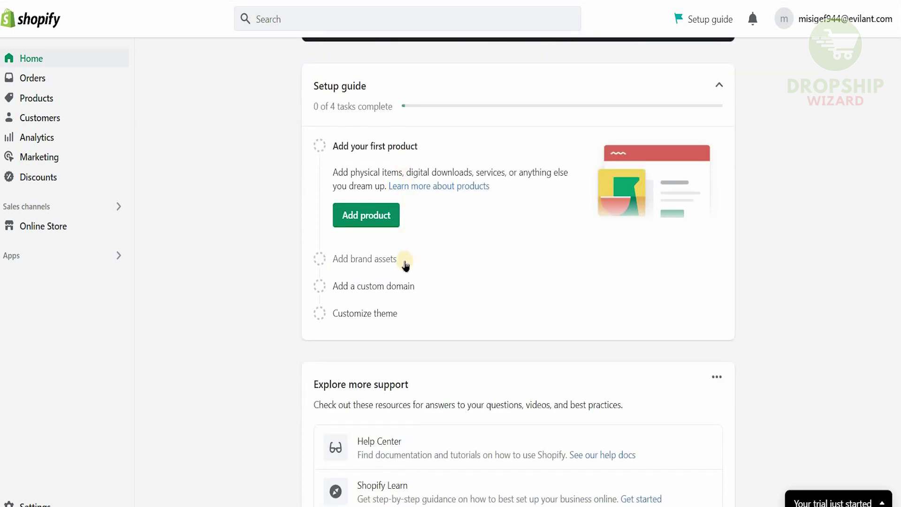
scroll(405, 266, down, 1)
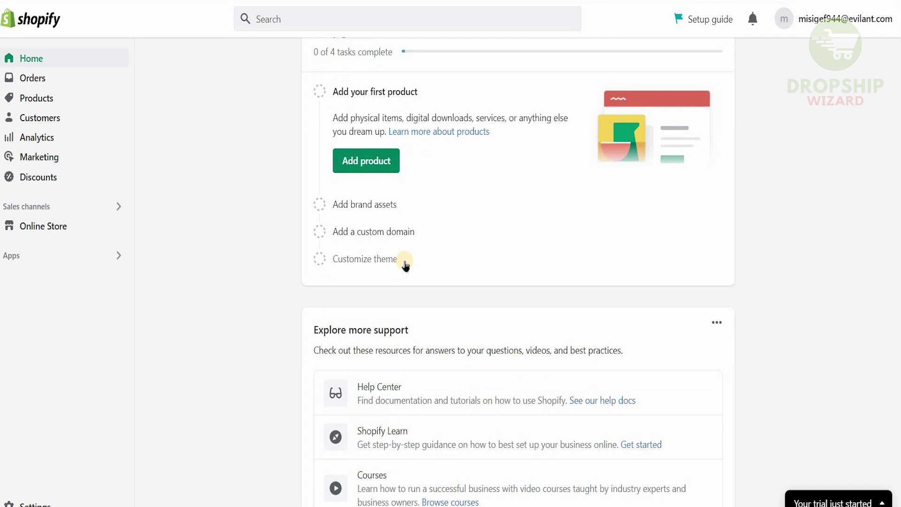
scroll(406, 265, down, 2)
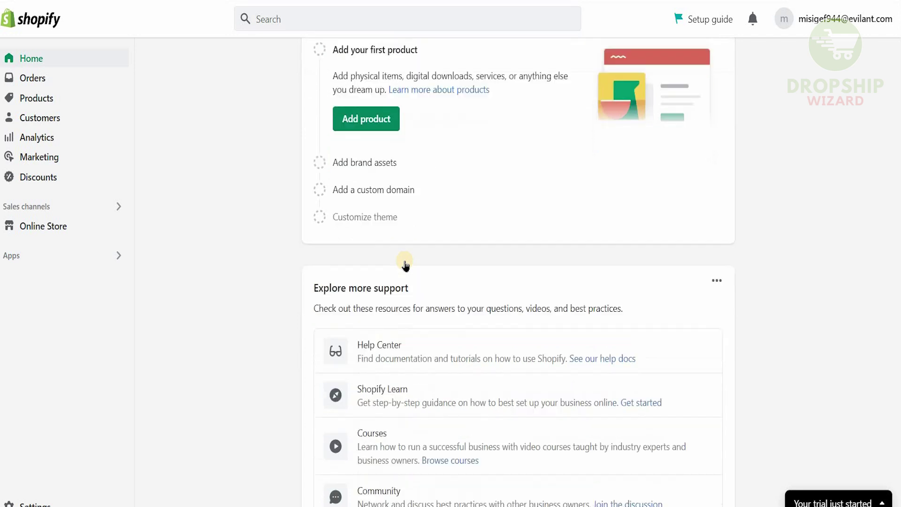
scroll(406, 265, down, 1)
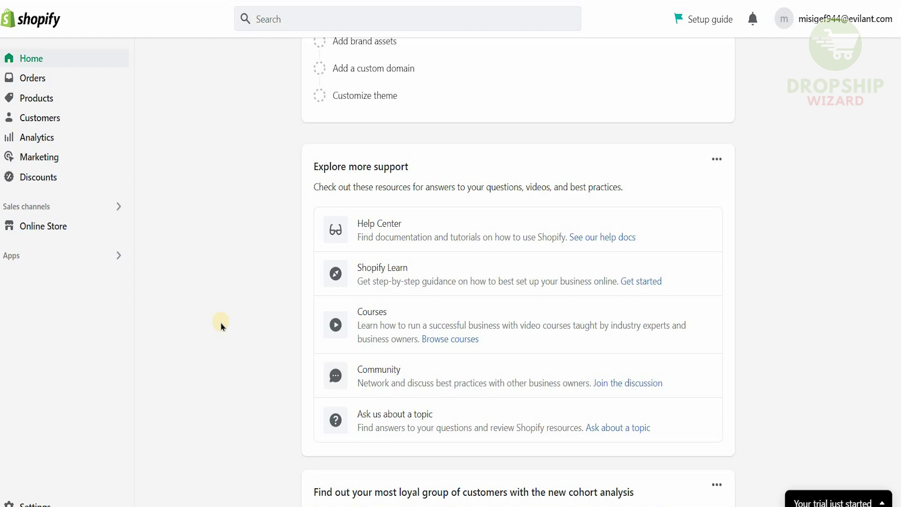
scroll(222, 326, down, 3)
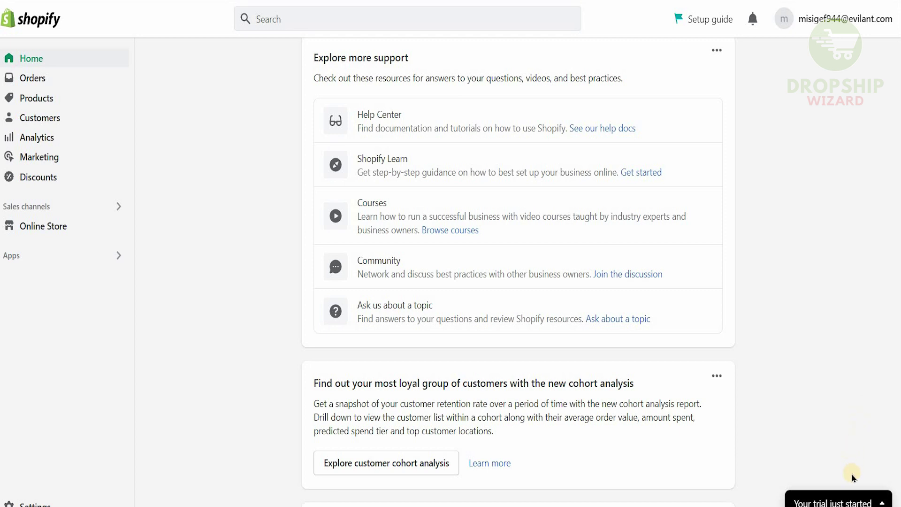
click(875, 502)
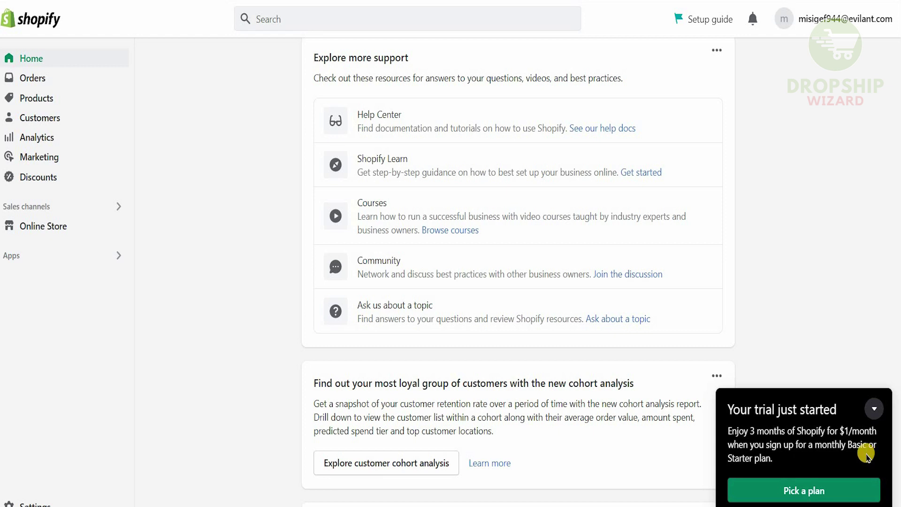
click(861, 491)
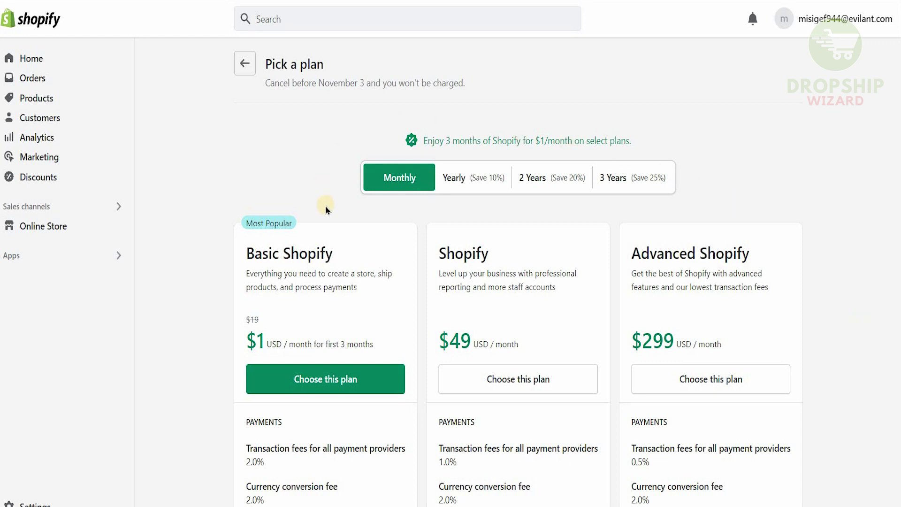
Compare plan prices for Yearly, 2 Years and 3 Years billing, and return to Monthly billing
click(459, 182)
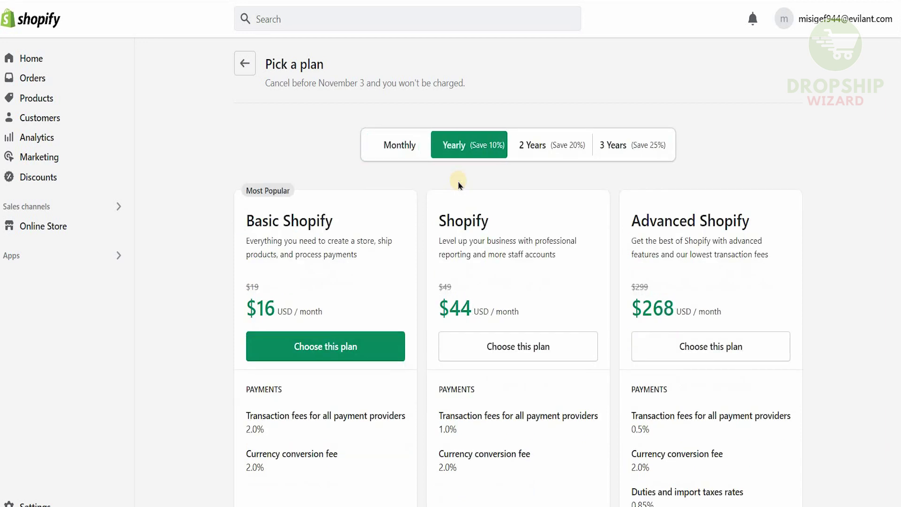
click(529, 145)
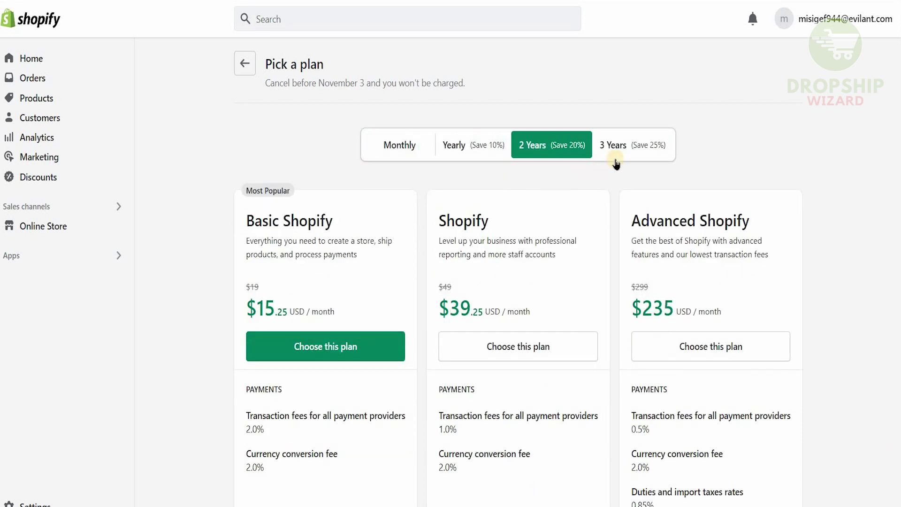
click(638, 150)
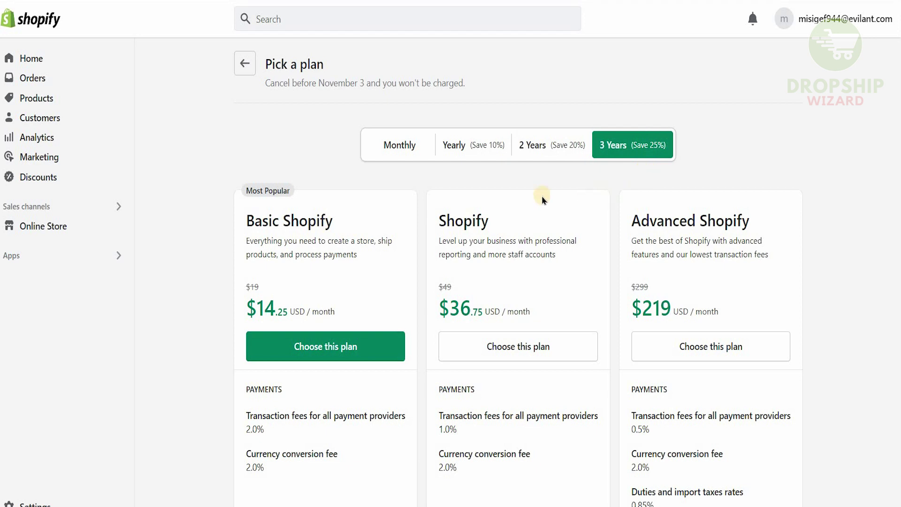
click(400, 145)
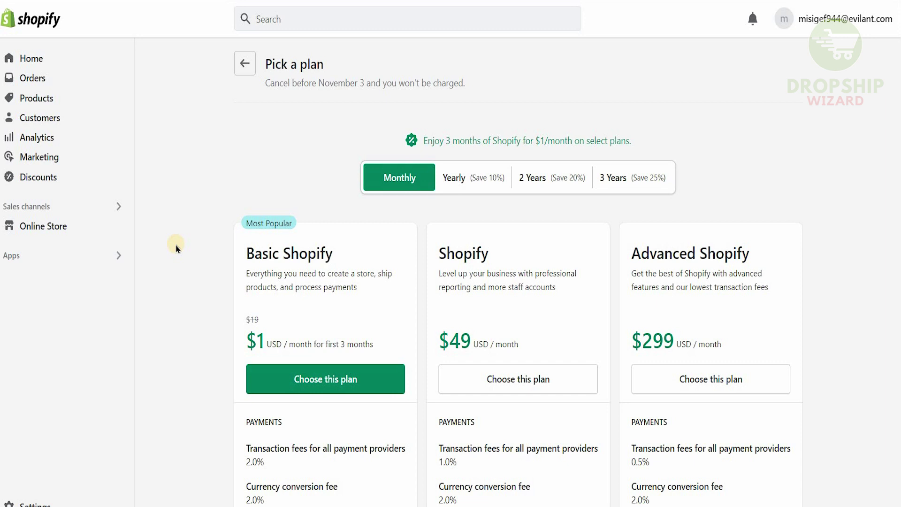
Examine the payment fees and features of the Basic Shopify, Shopify and Advanced Shopify monthly plans
scroll(177, 249, down, 2)
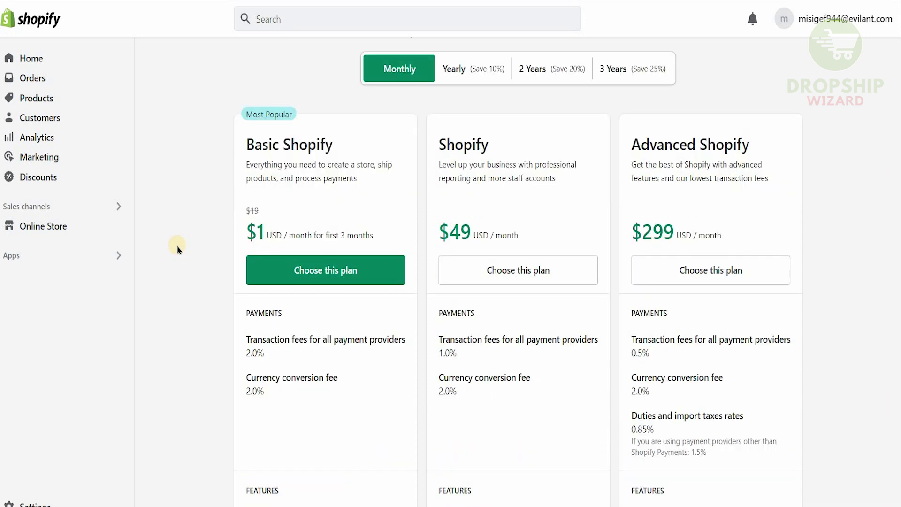
scroll(178, 249, down, 1)
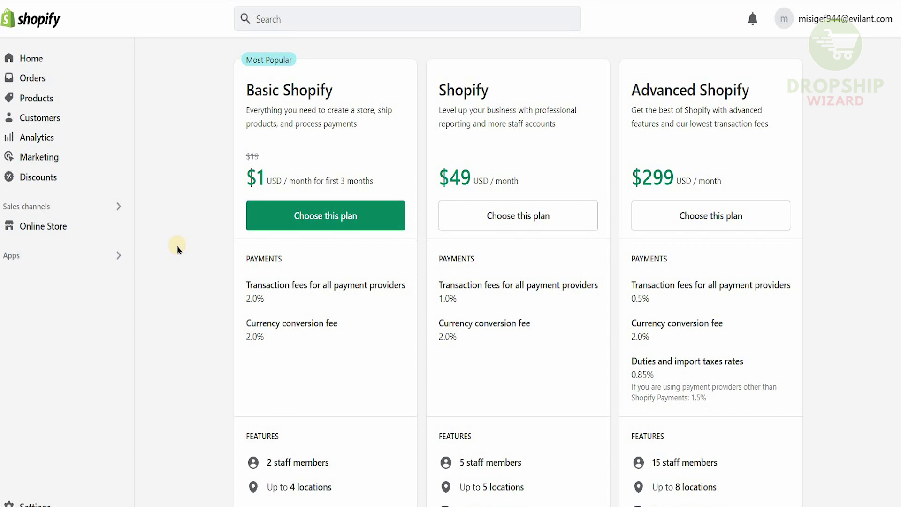
scroll(178, 249, down, 2)
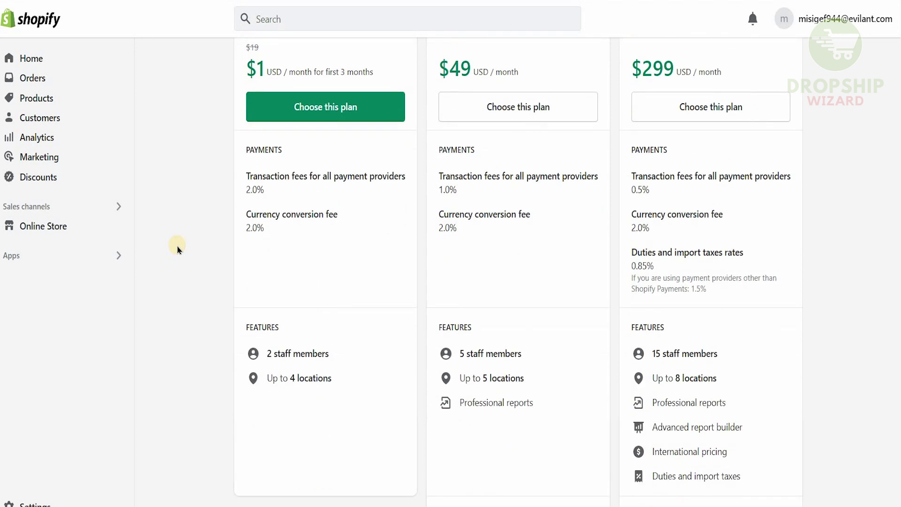
scroll(177, 249, down, 1)
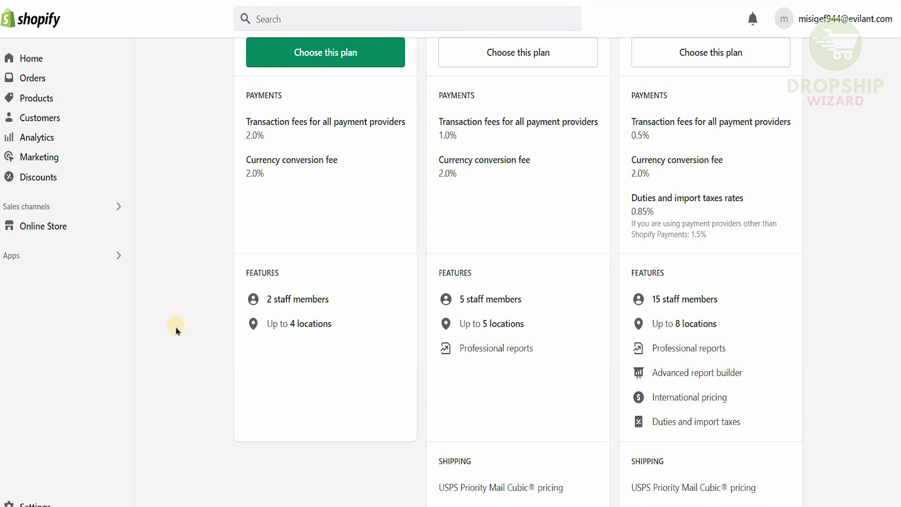
scroll(176, 331, up, 2)
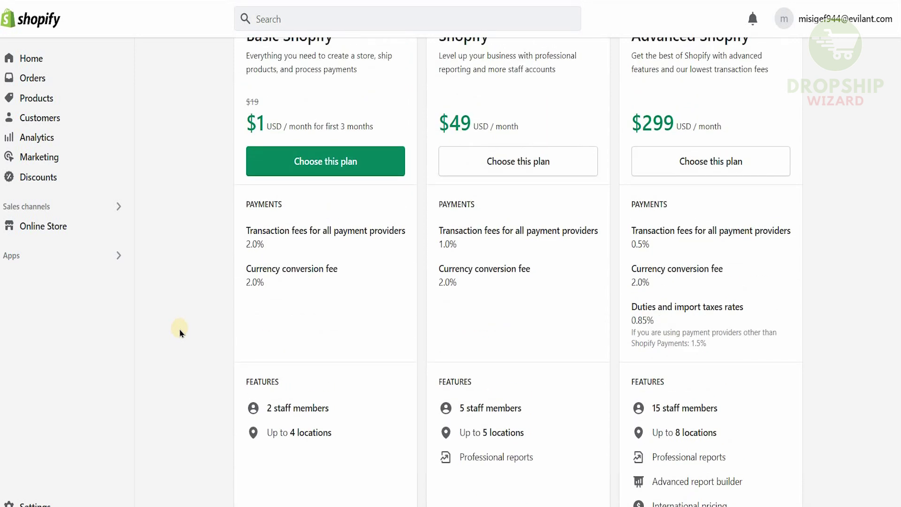
scroll(180, 332, up, 1)
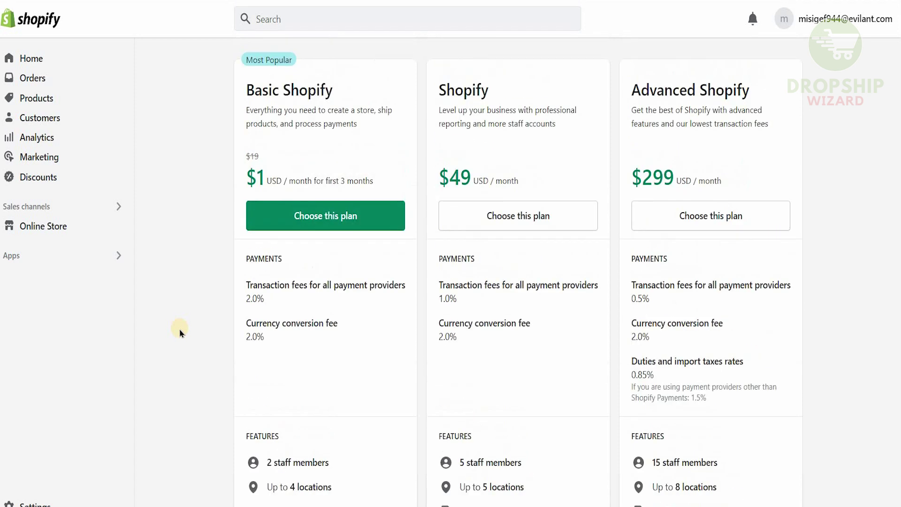
Compare the transaction fees, staff and location limits, reporting features and shipping options of the Shopify and Advanced Shopify plans
scroll(484, 298, up, 1)
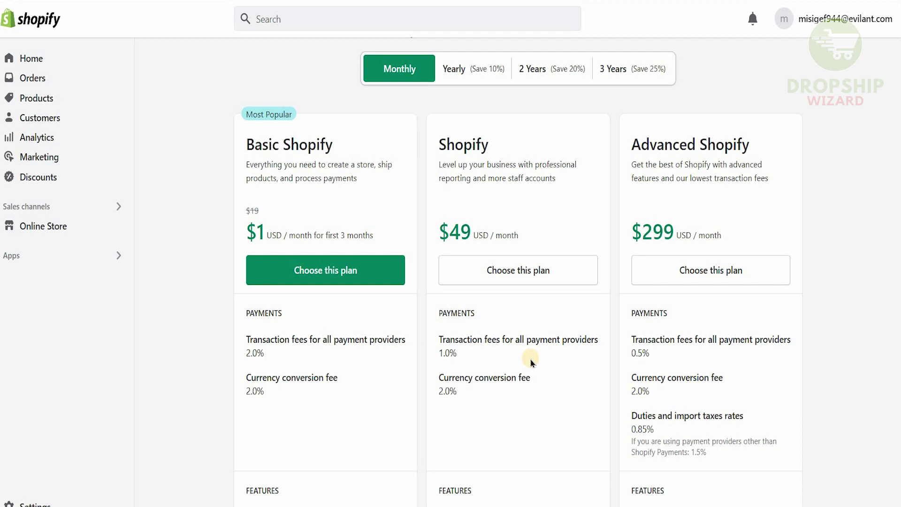
scroll(545, 356, down, 1)
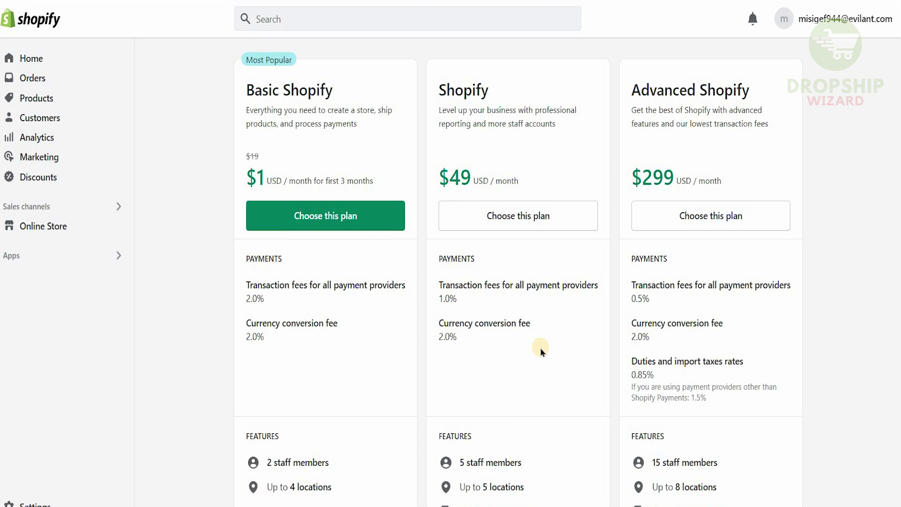
scroll(541, 351, down, 2)
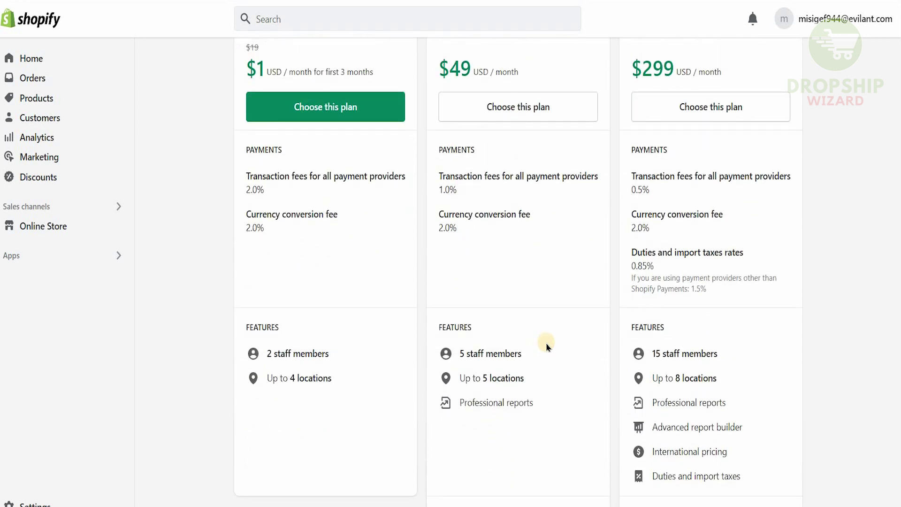
scroll(548, 348, down, 1)
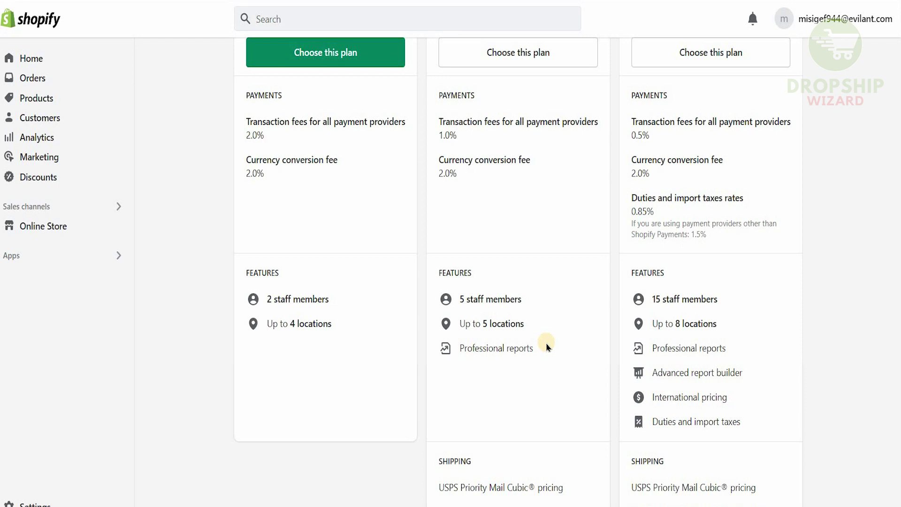
scroll(547, 346, down, 1)
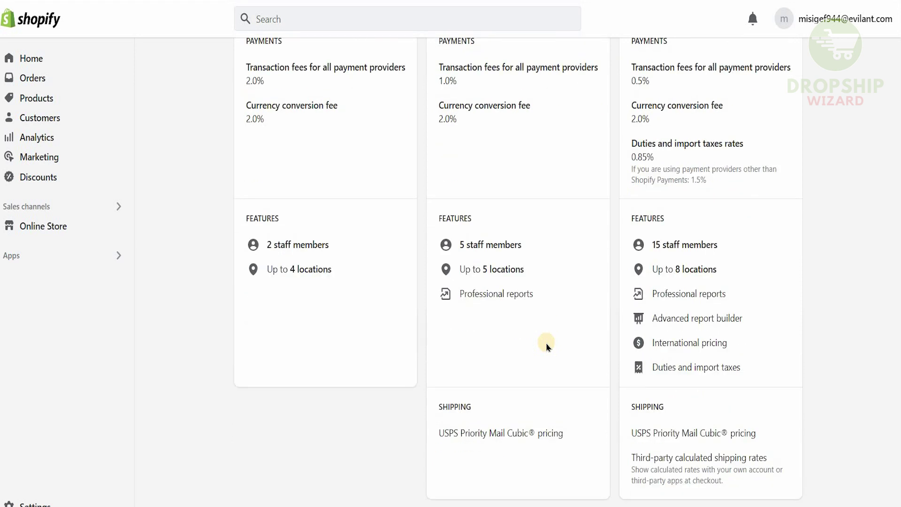
scroll(546, 347, up, 4)
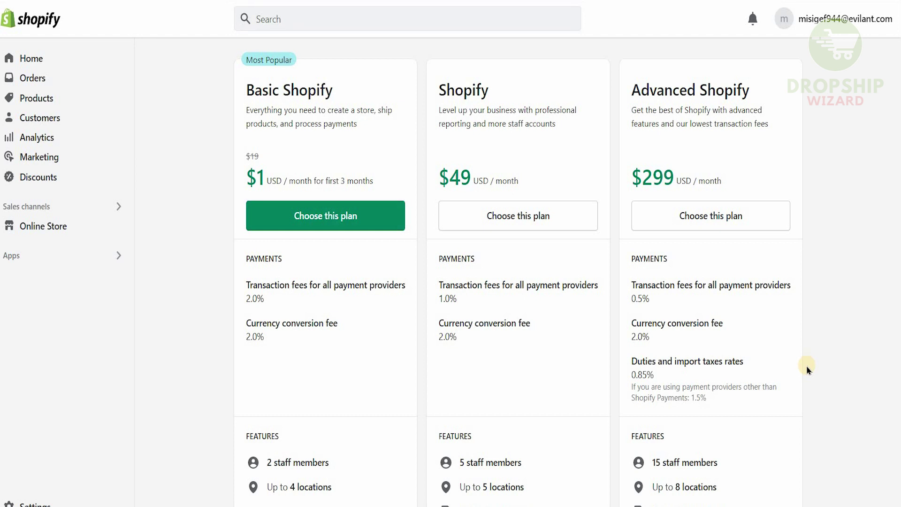
scroll(807, 370, down, 1)
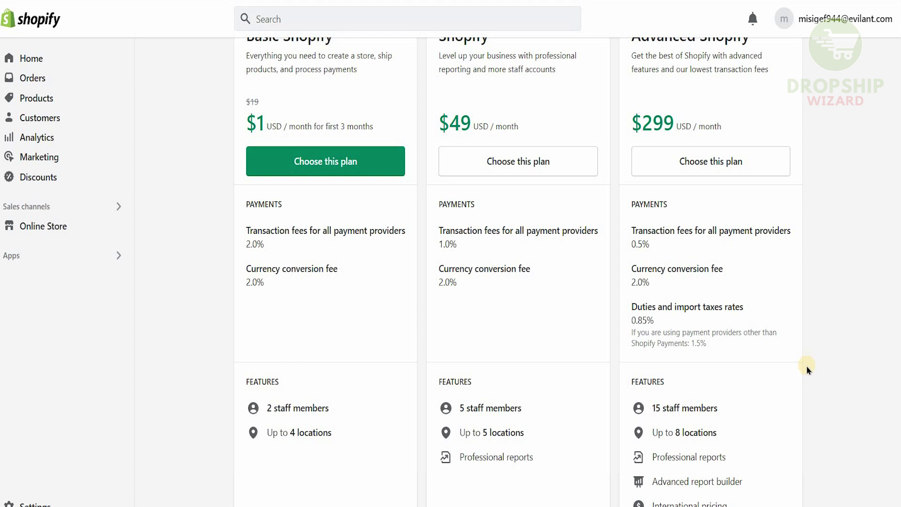
scroll(807, 369, down, 2)
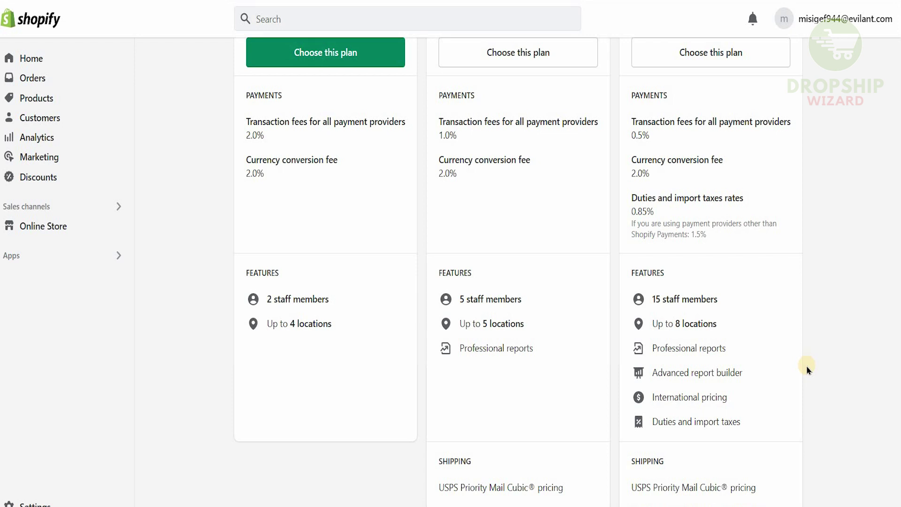
scroll(807, 370, down, 1)
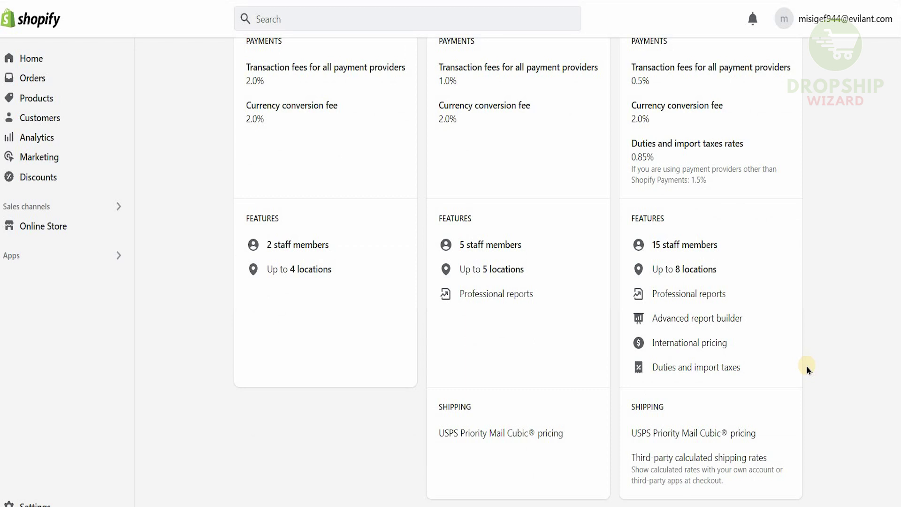
Review the Starter plan and the lists of features included in the plans, and return to the beginning of the plan selection page
scroll(807, 370, down, 6)
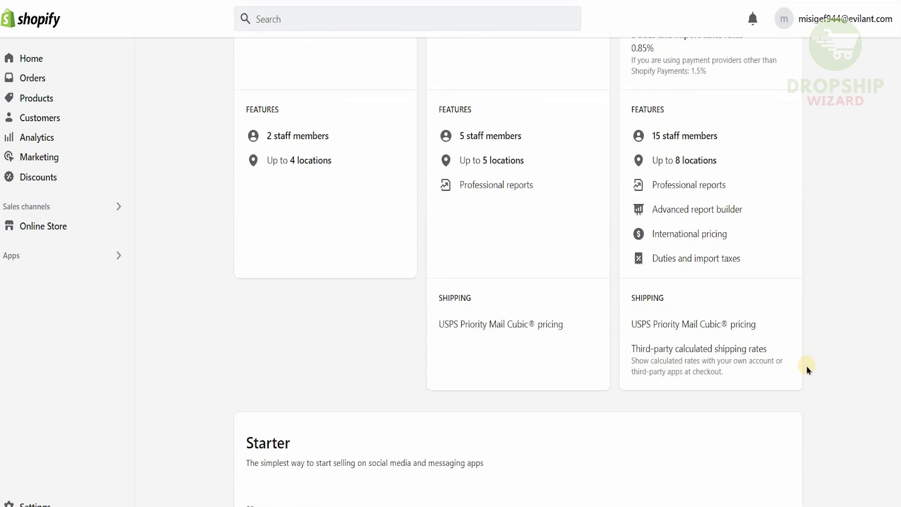
scroll(807, 369, down, 2)
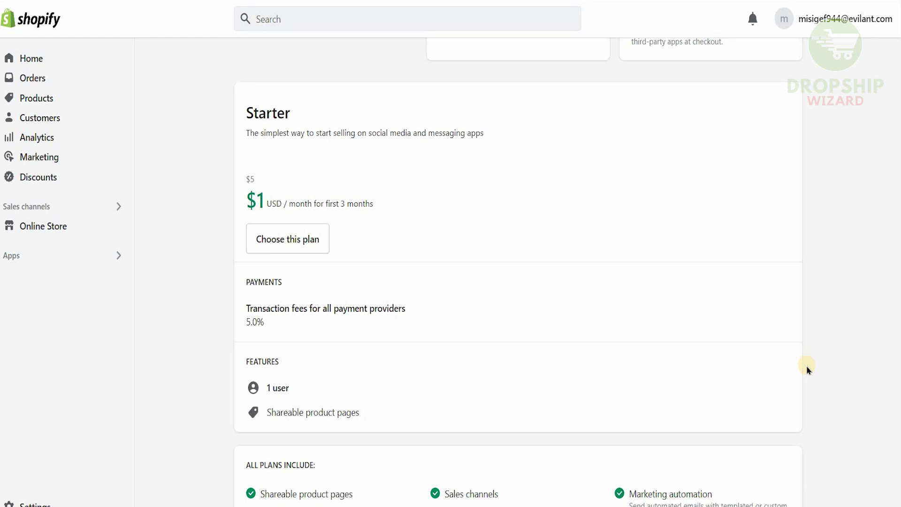
scroll(807, 370, down, 1)
scroll(807, 370, down, 2)
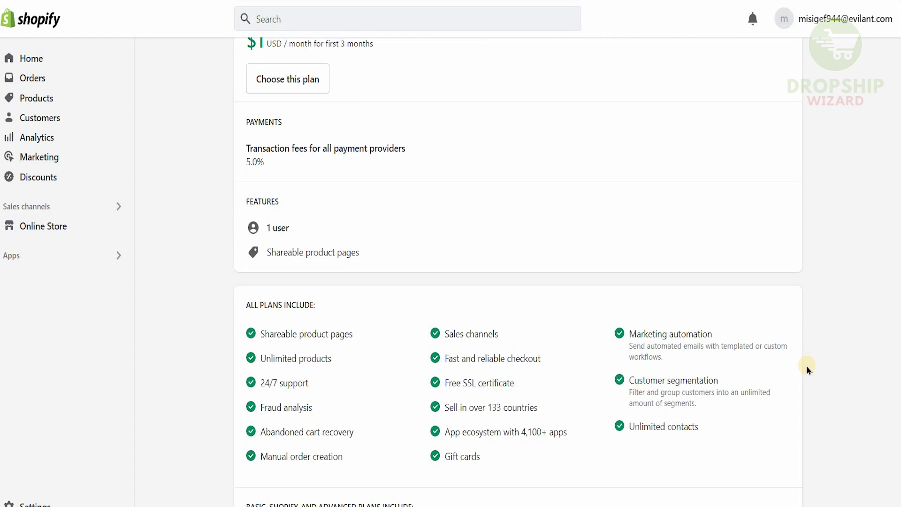
scroll(807, 370, down, 2)
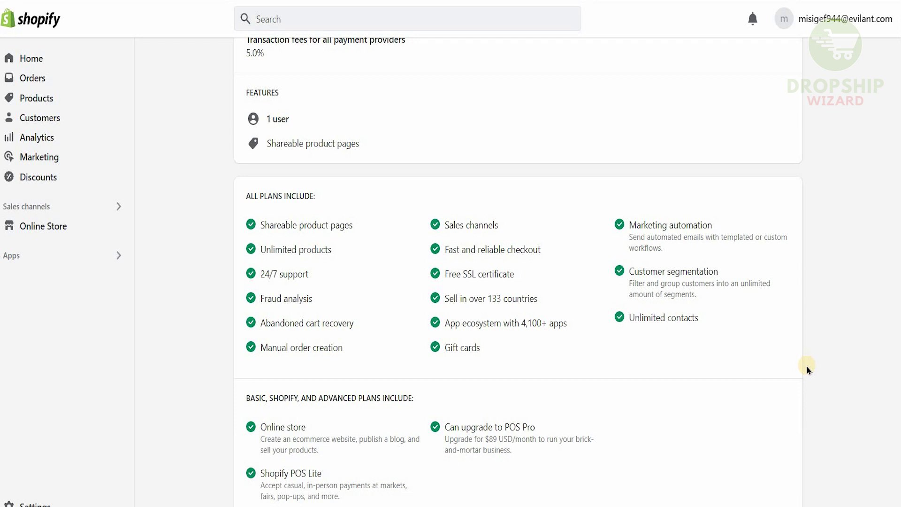
scroll(698, 317, down, 2)
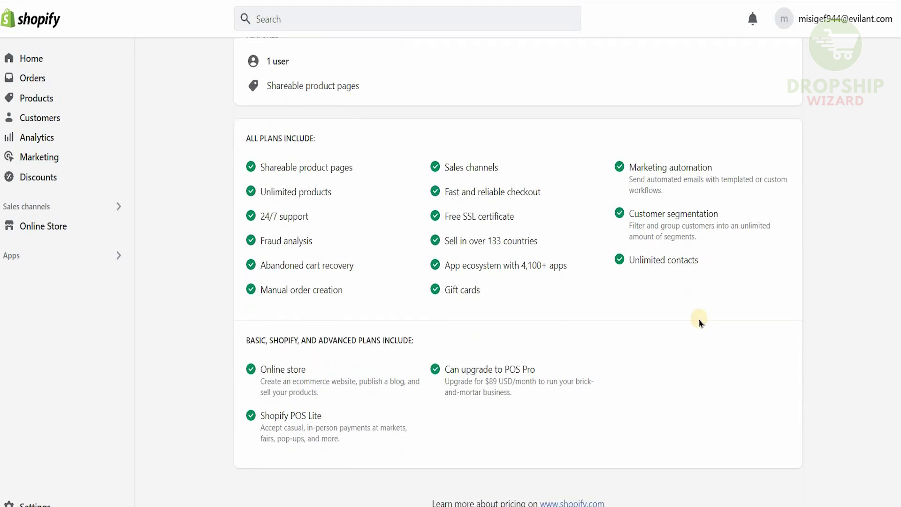
scroll(700, 323, up, 3)
scroll(699, 323, up, 7)
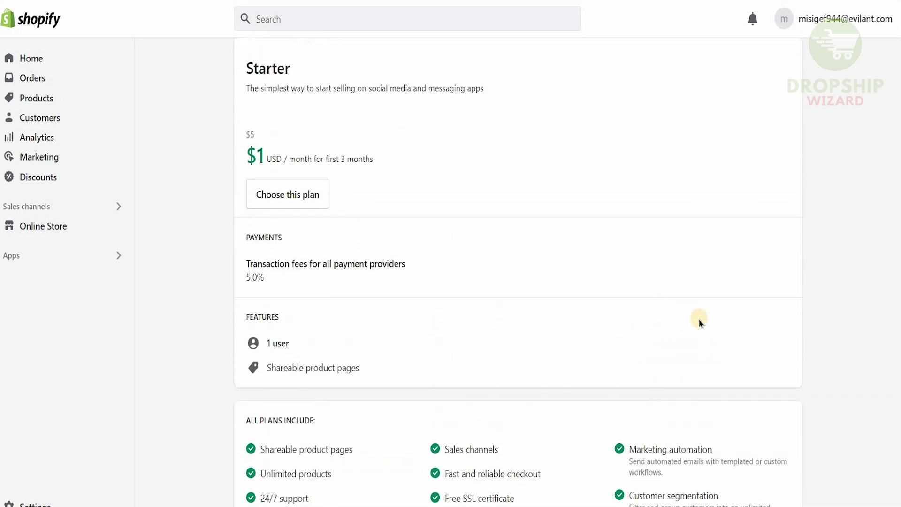
scroll(699, 323, up, 15)
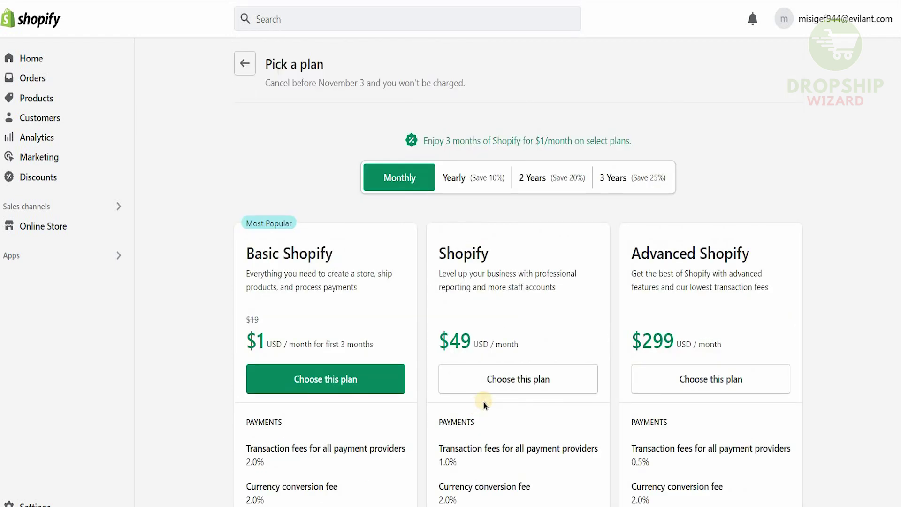